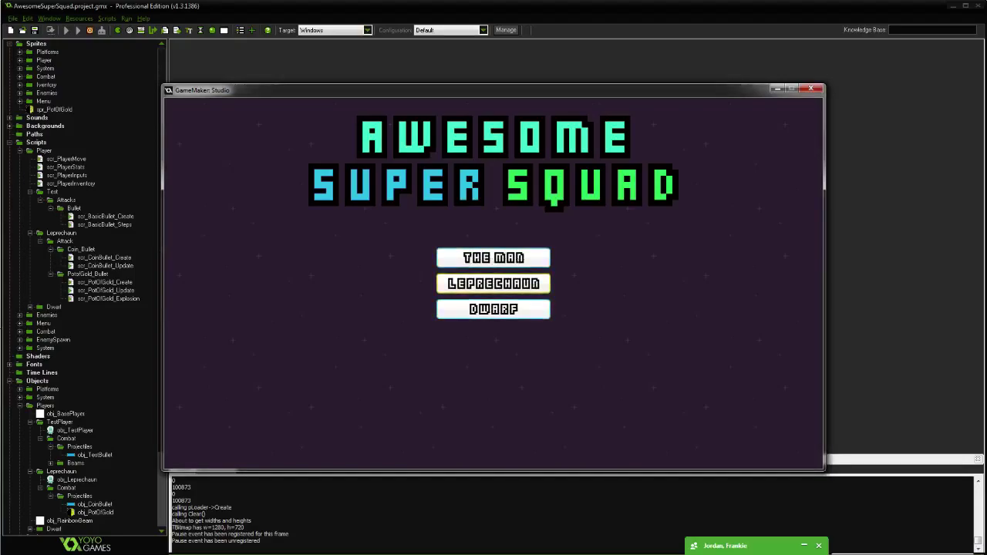
Start as the Leprechaun, pass the gems, and jump back for the Increase Max Health gem.
key(Return)
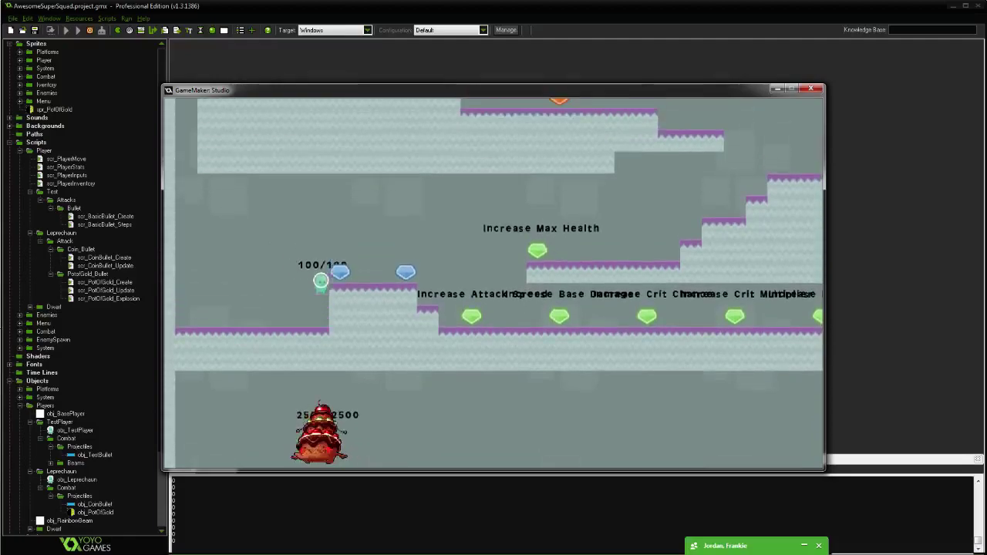
key(Right)
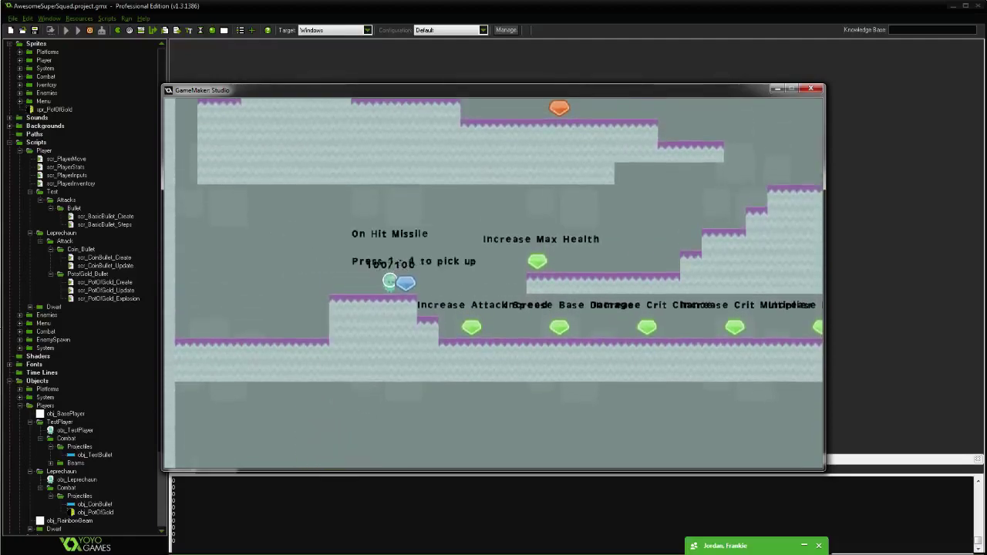
key(Right)
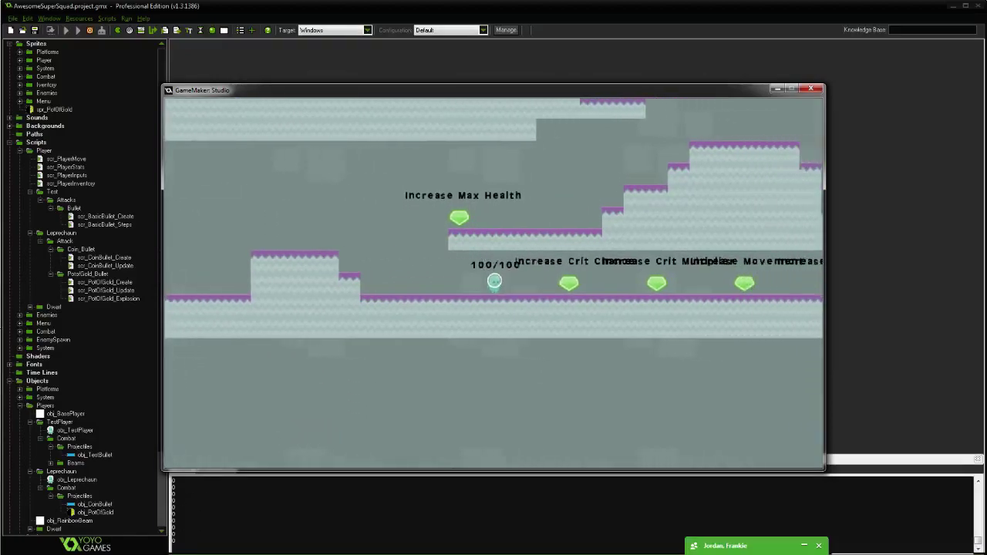
key(Right)
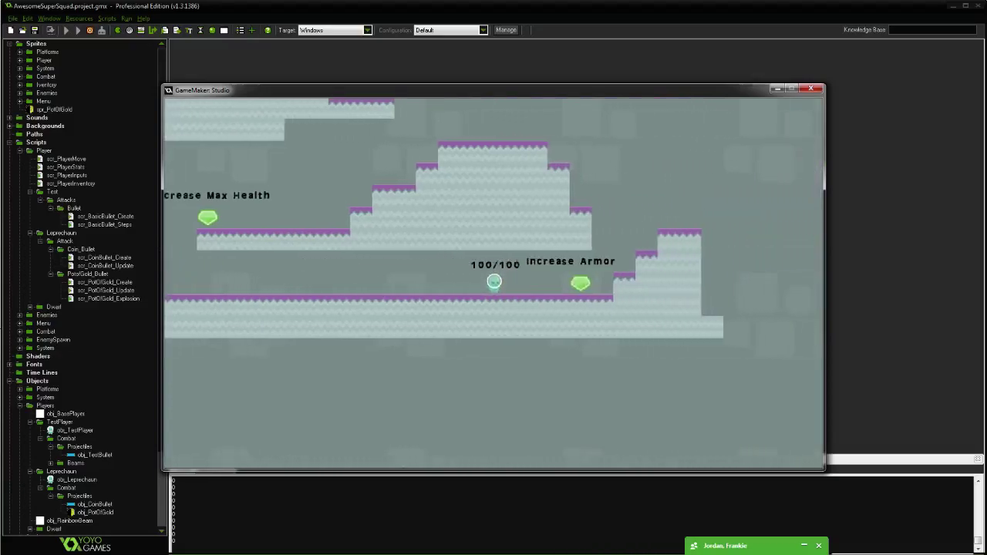
key(Left)
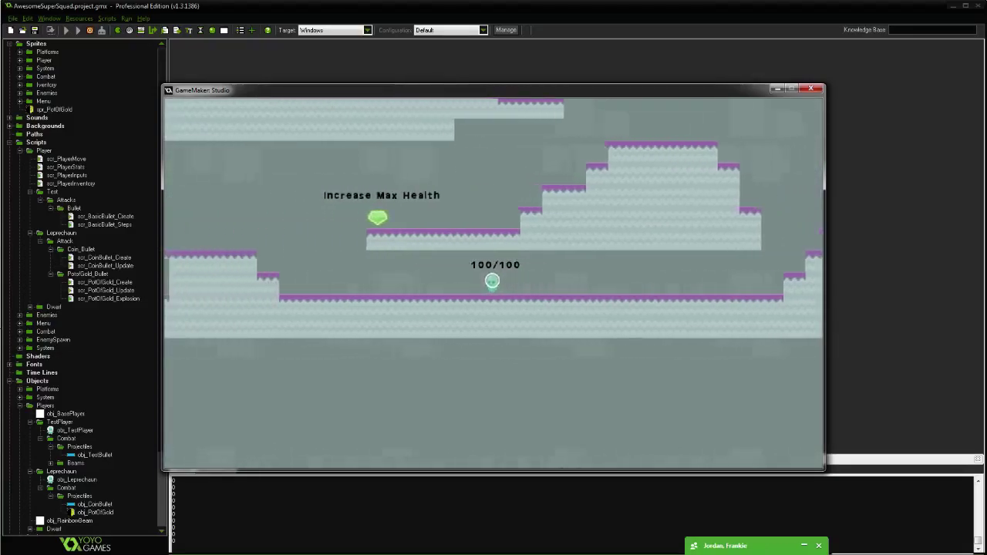
key(Left)
key(Up)
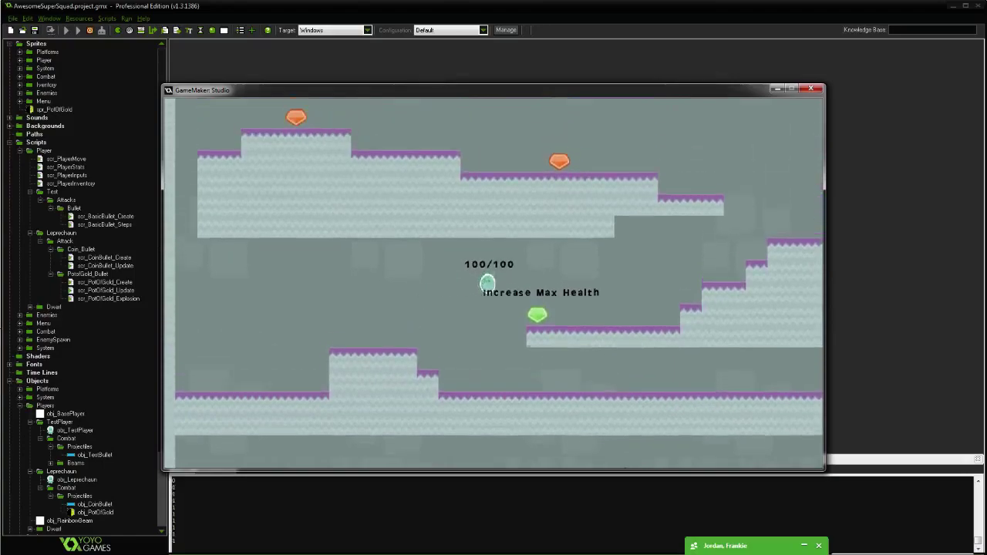
Climb past the Movement Boost gem toward the 50-health enemy.
key(Right)
key(Up)
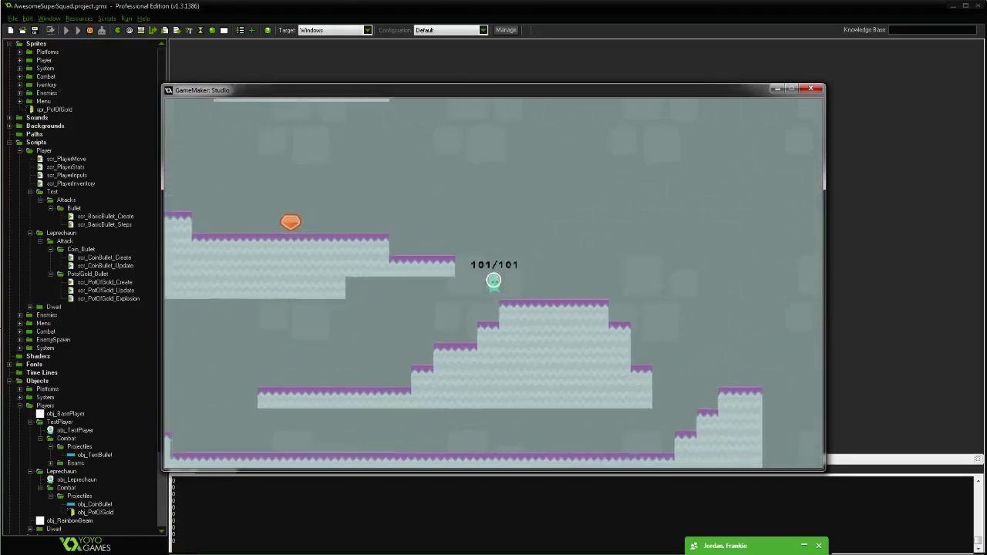
key(Left)
key(Up)
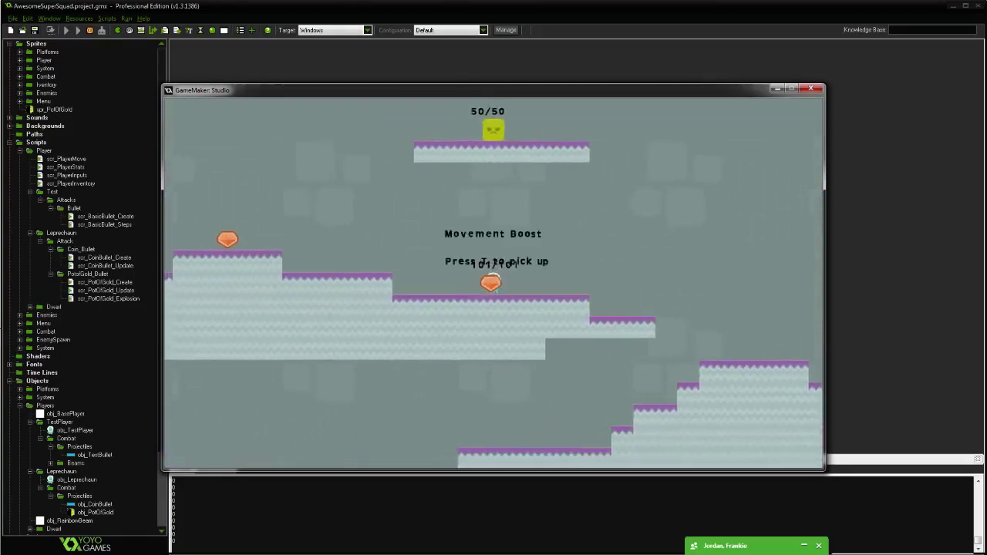
key(Left)
key(Up)
key(Left)
key(Up)
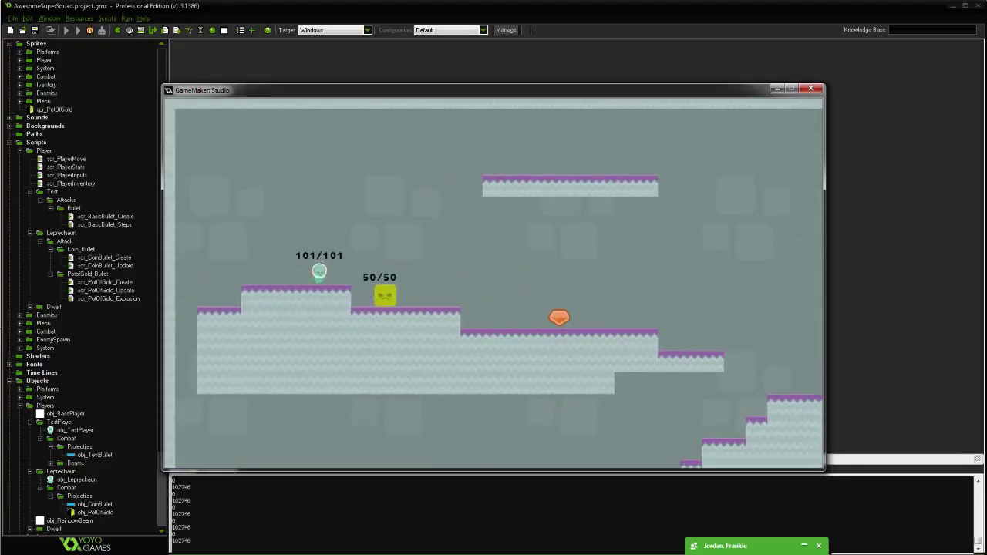
Shoot at the 50-health slime while moving right, then head back left.
key(Right)
key(Right)
key(Right)
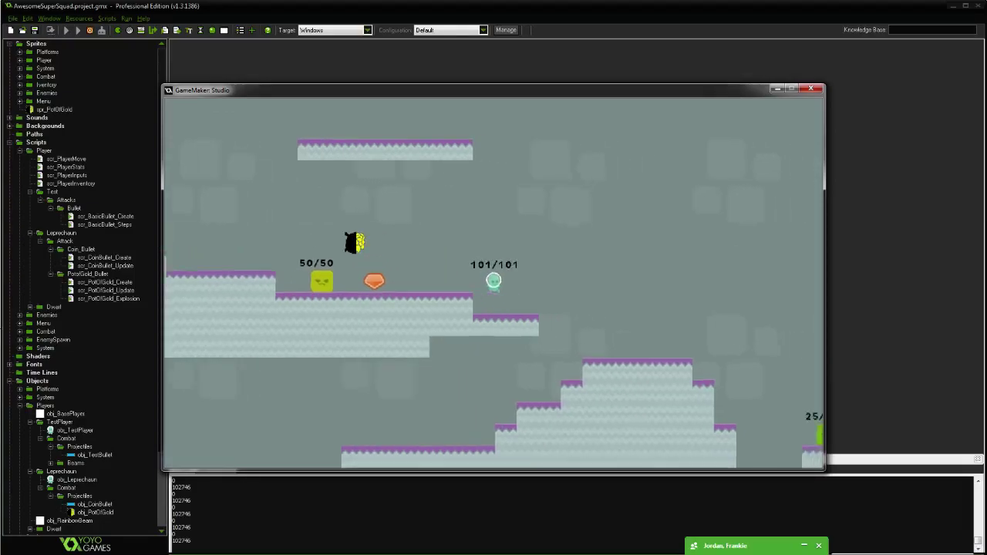
key(Right)
key(Right)
key(Right)
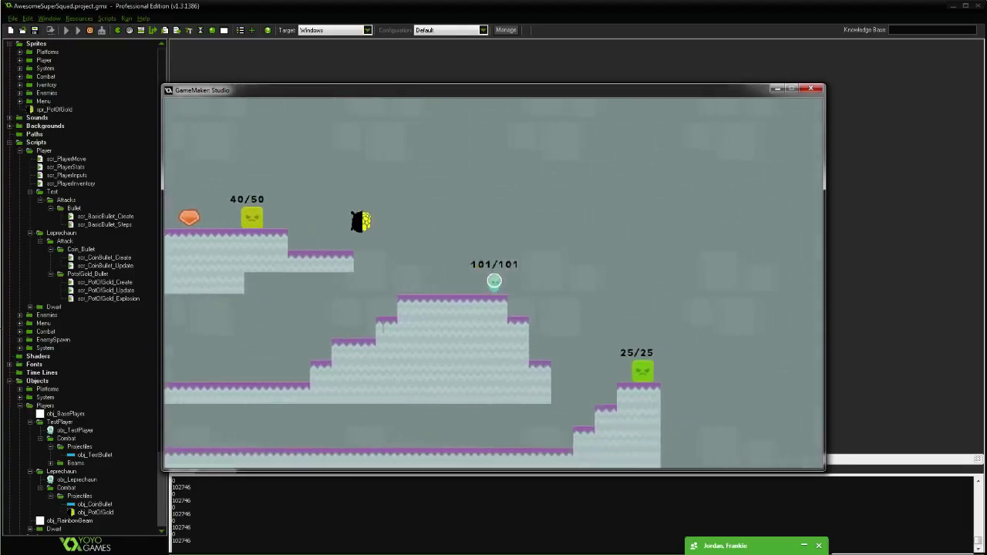
key(Right)
key(Right)
key(Right)
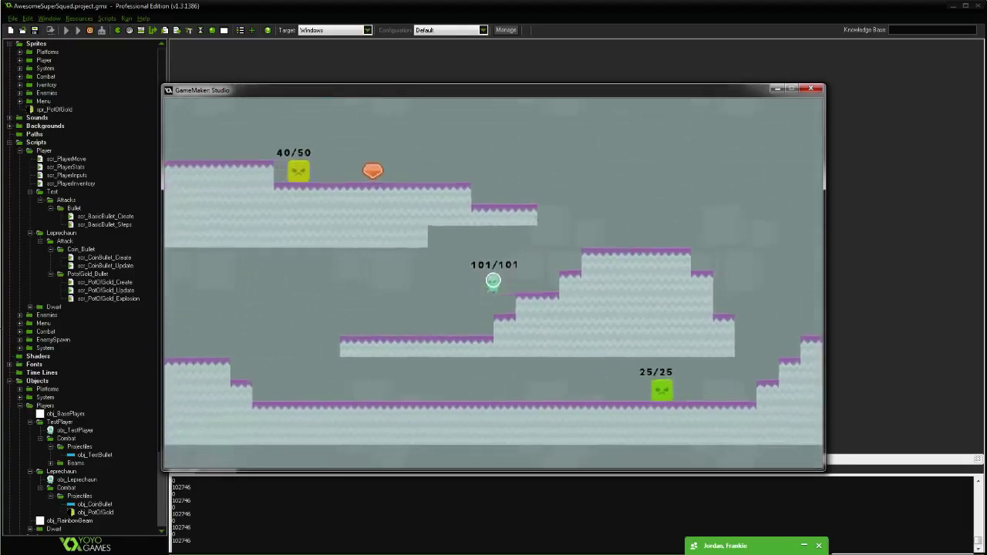
key(Left)
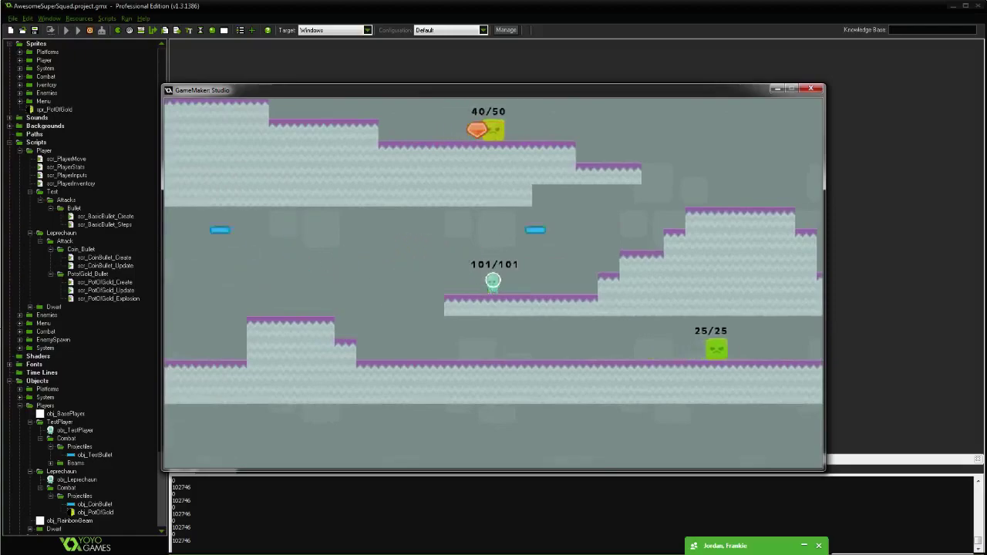
key(Left)
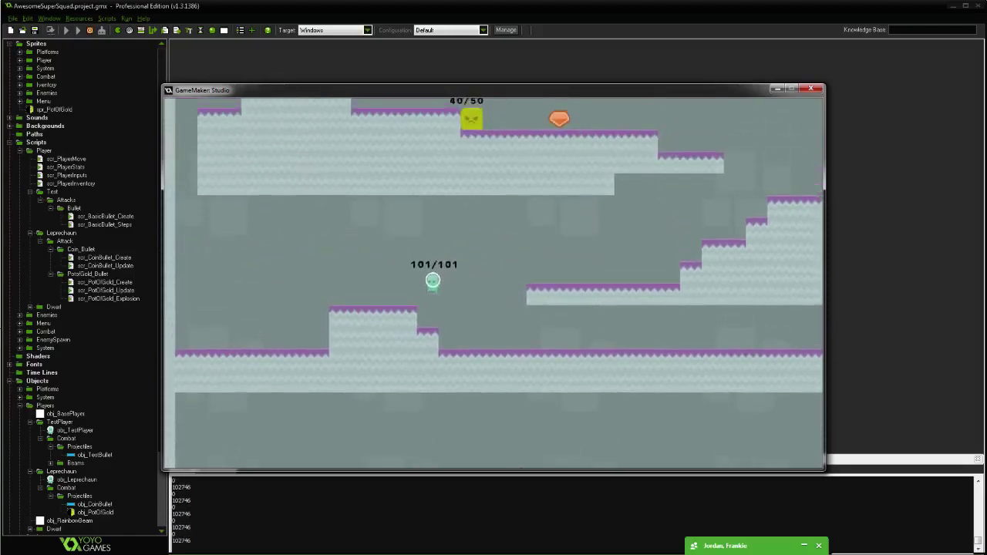
key(Left)
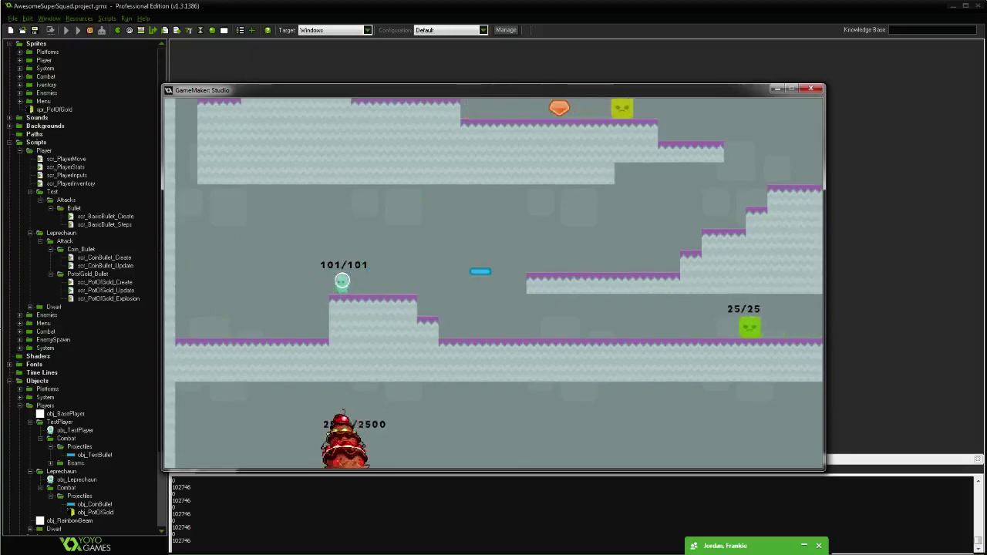
key(Left)
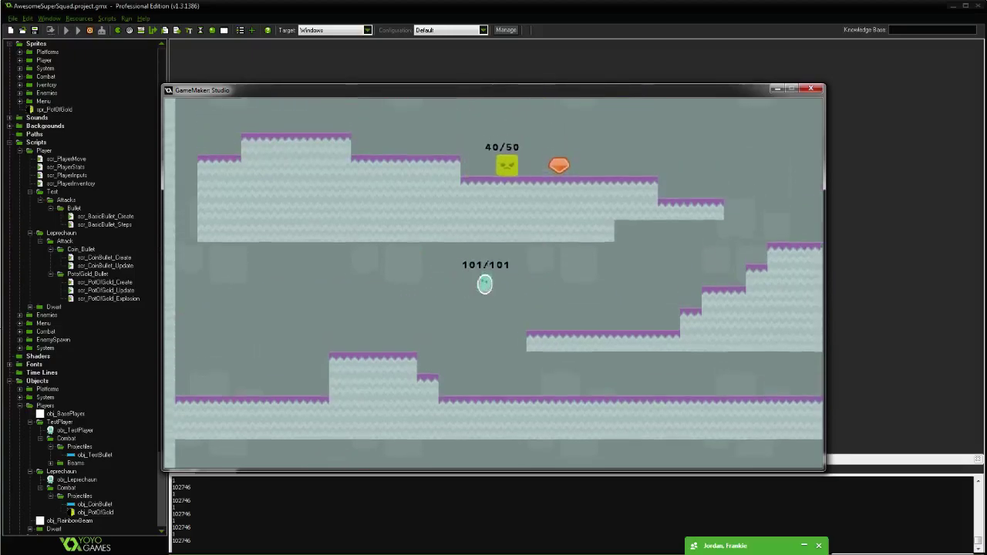
key(Left)
Jump and keep shooting until the enemy drops to 20/50 health.
key(Left)
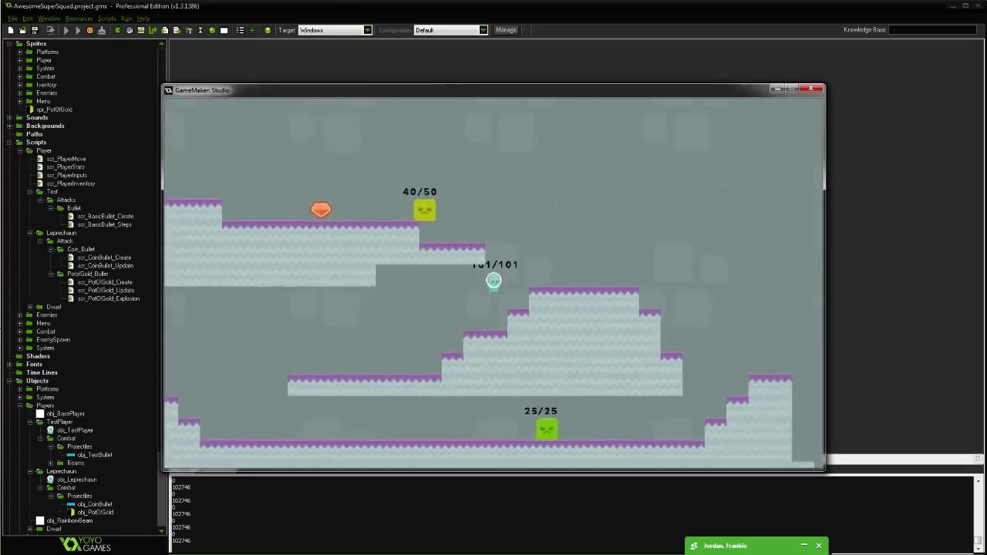
key(Up)
key(Left)
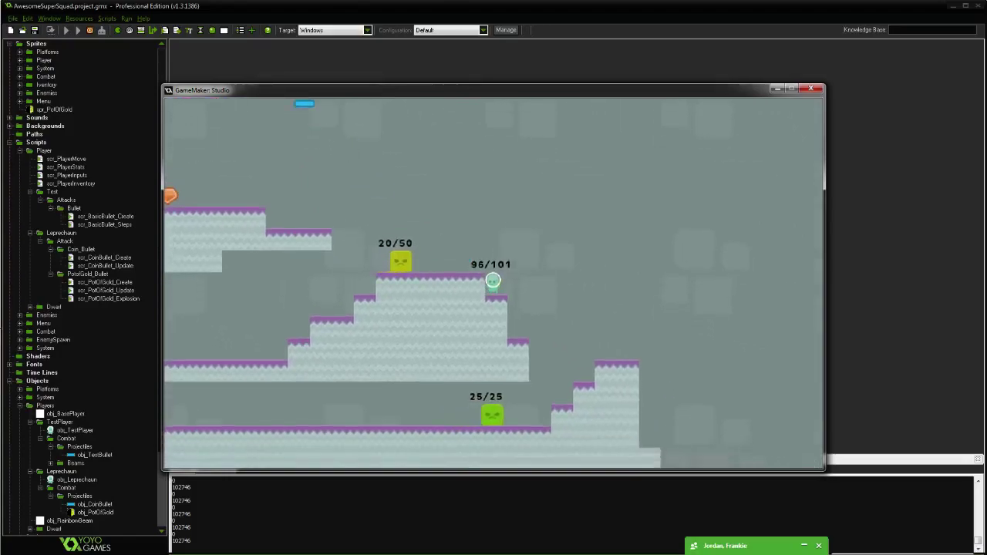
key(Up)
key(Left)
key(Left)
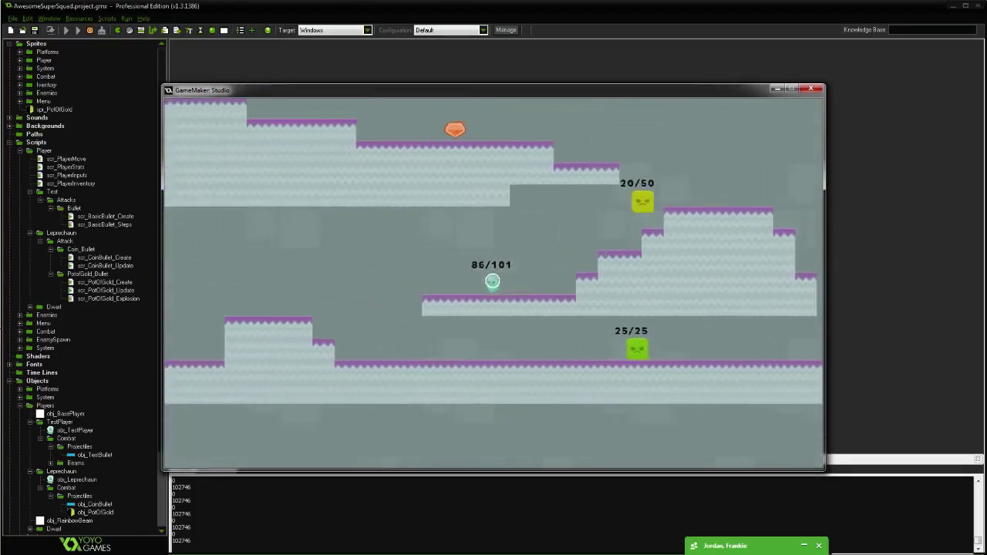
key(Left)
key(Right)
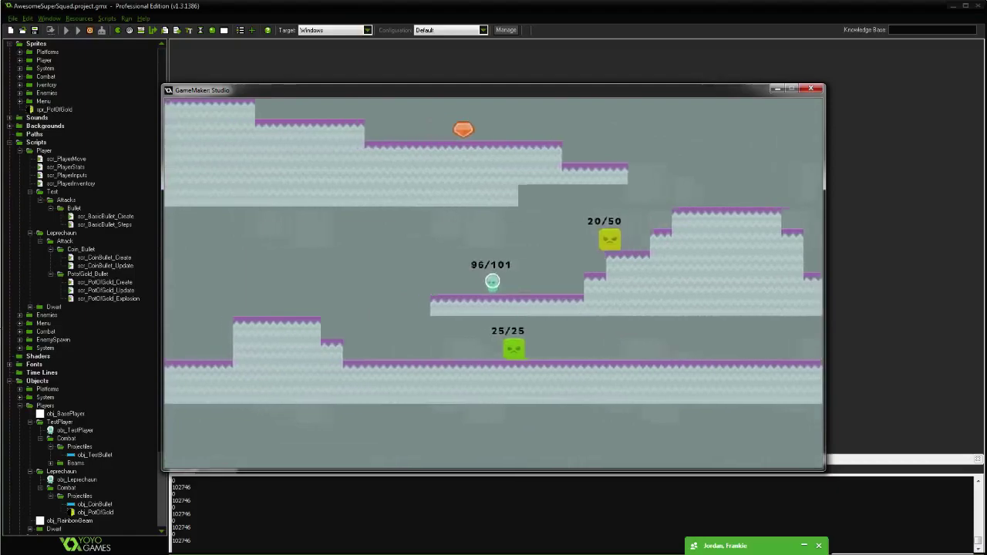
key(Right)
key(space)
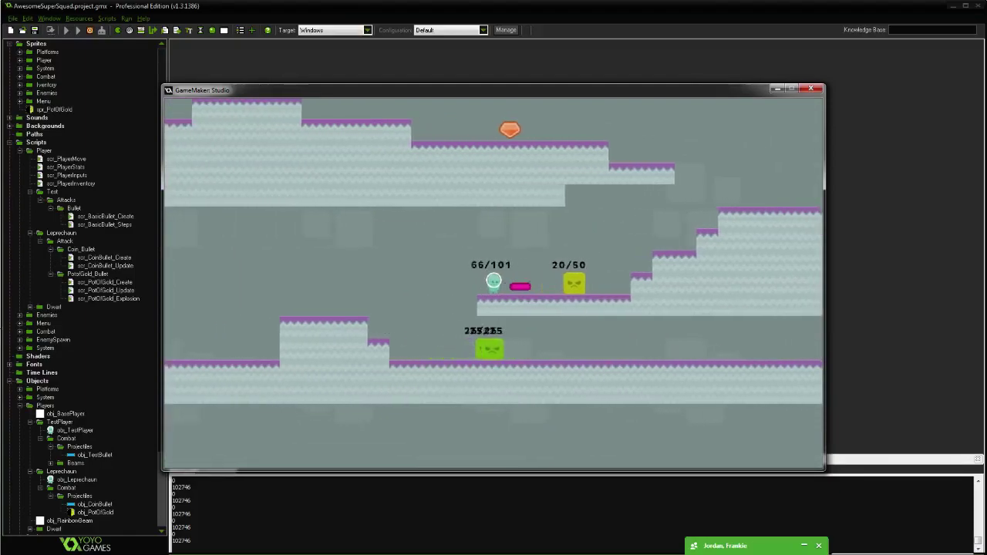
Climb onto the higher platforms, then step back left and down.
key(Right)
key(Up)
key(Right)
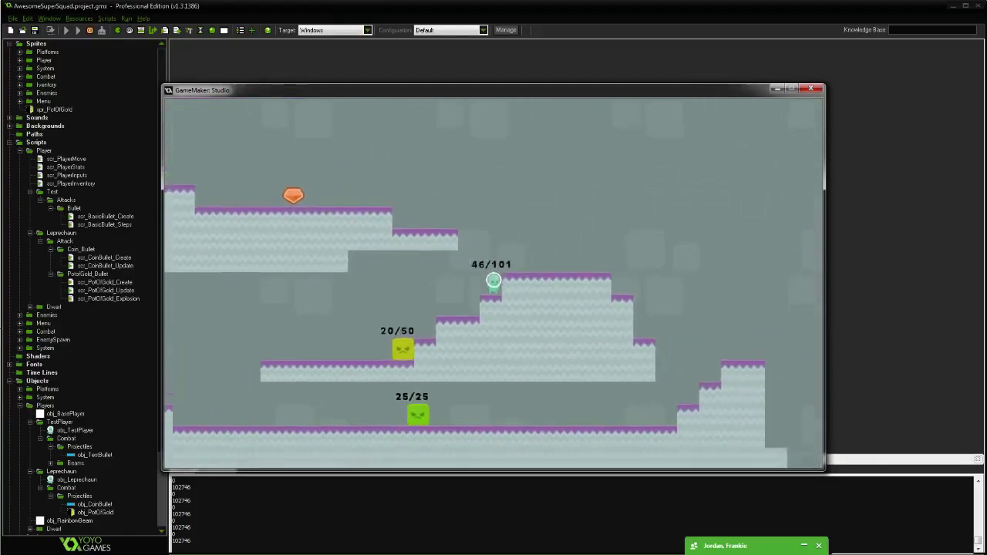
key(Left)
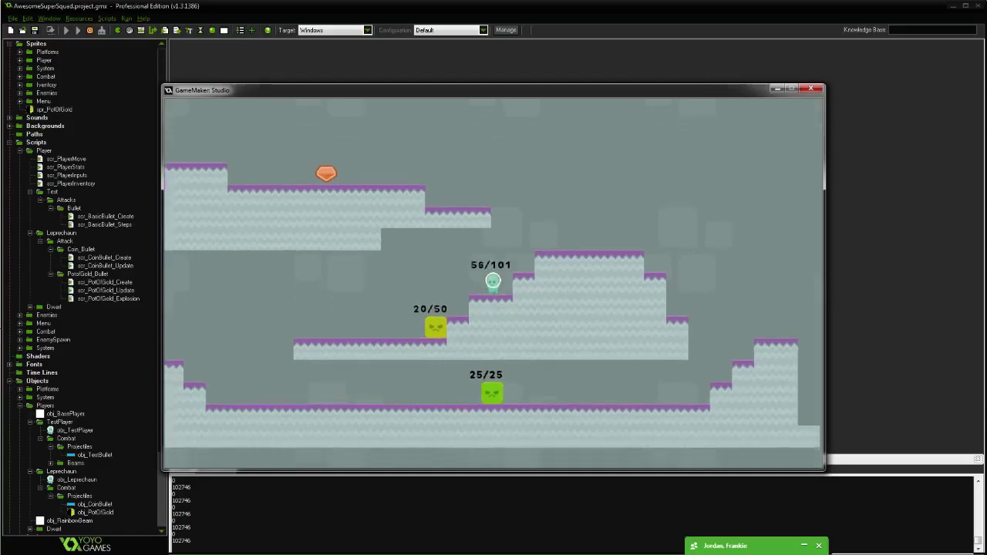
key(Left)
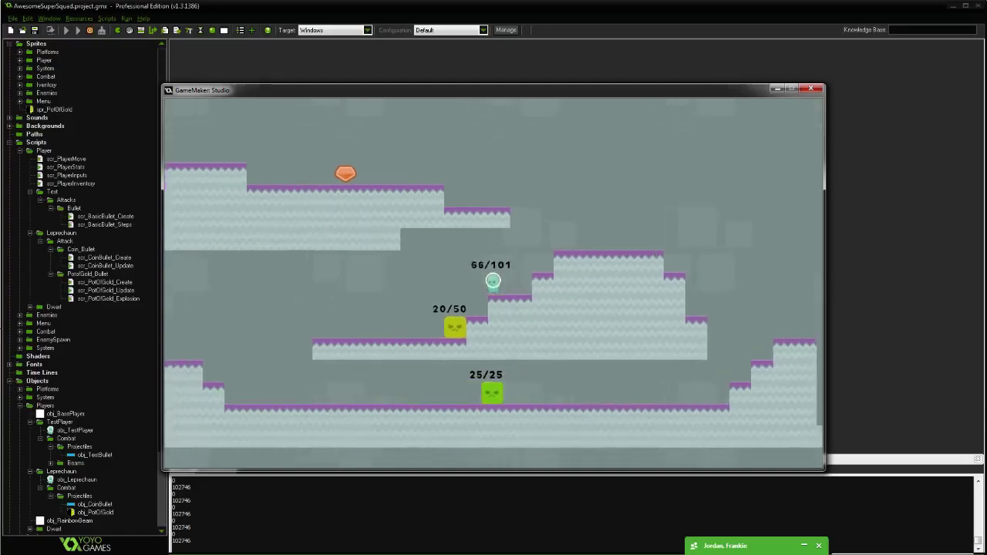
After dying, pick a different character and restart at 100/100 health.
key(Right)
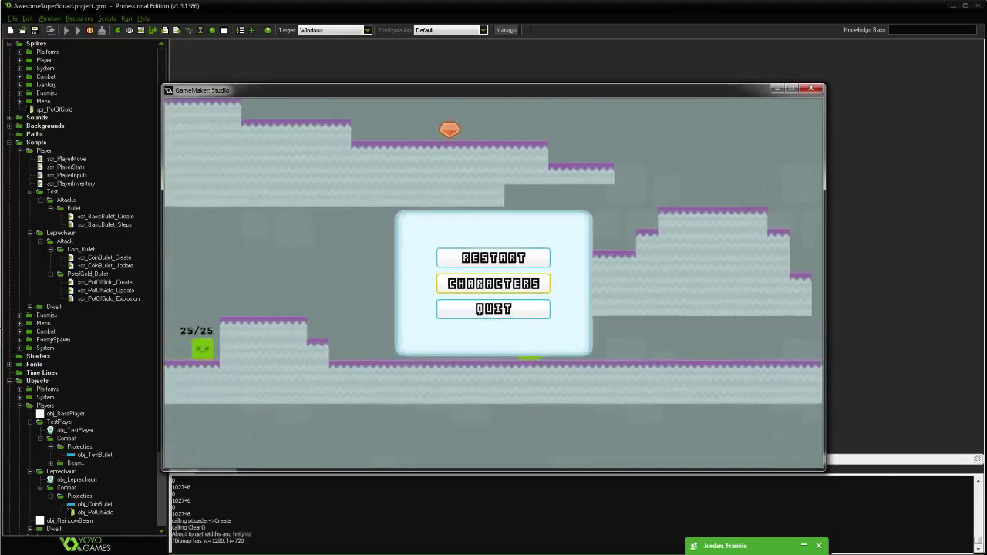
key(Return)
key(Return)
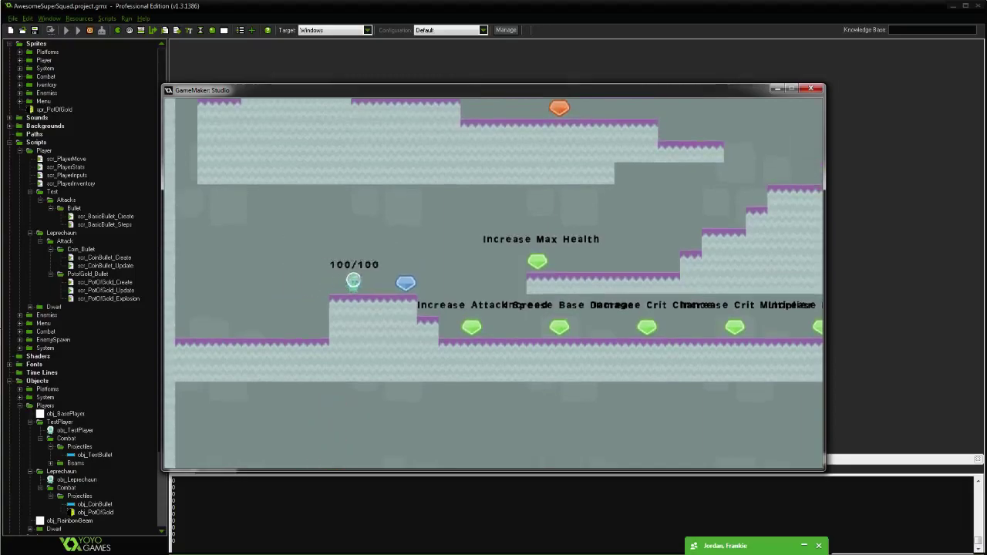
Run through the level past the stat pickups, gaining the Increase Max Health gem.
key(Right)
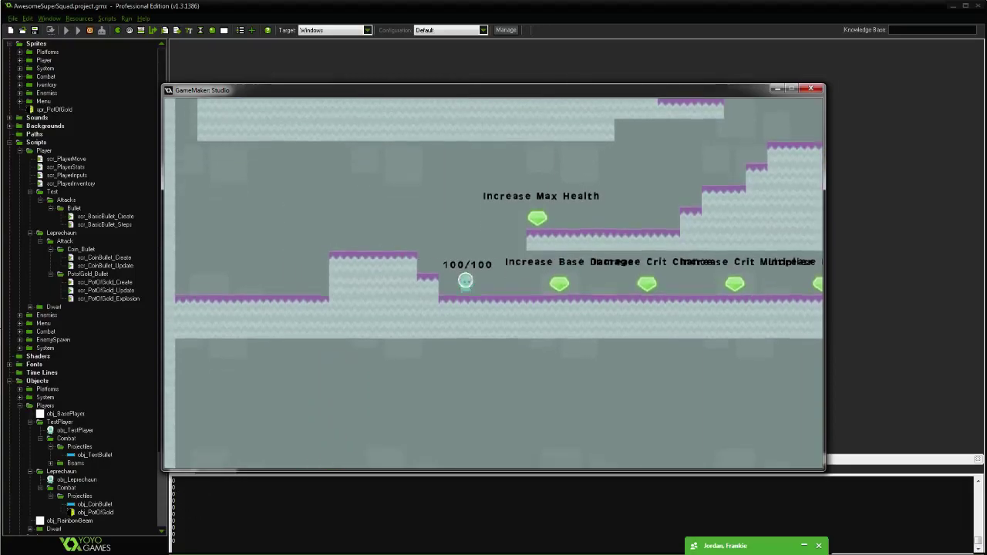
key(Right)
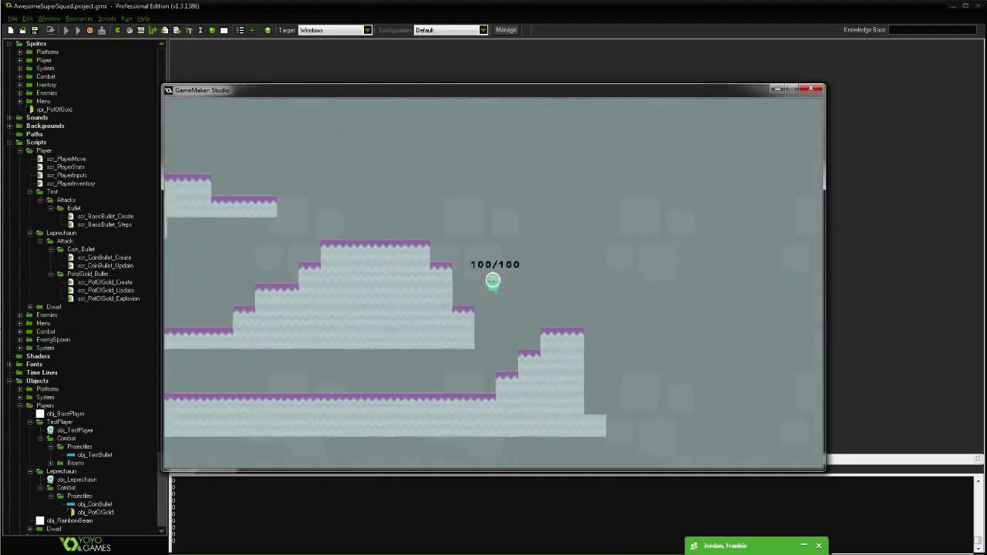
key(Left)
key(Left)
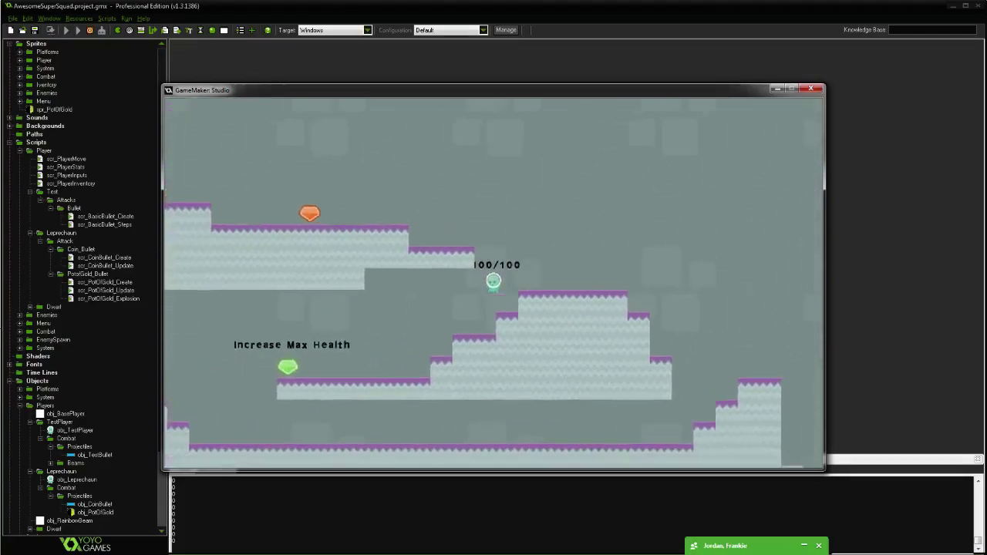
key(Right)
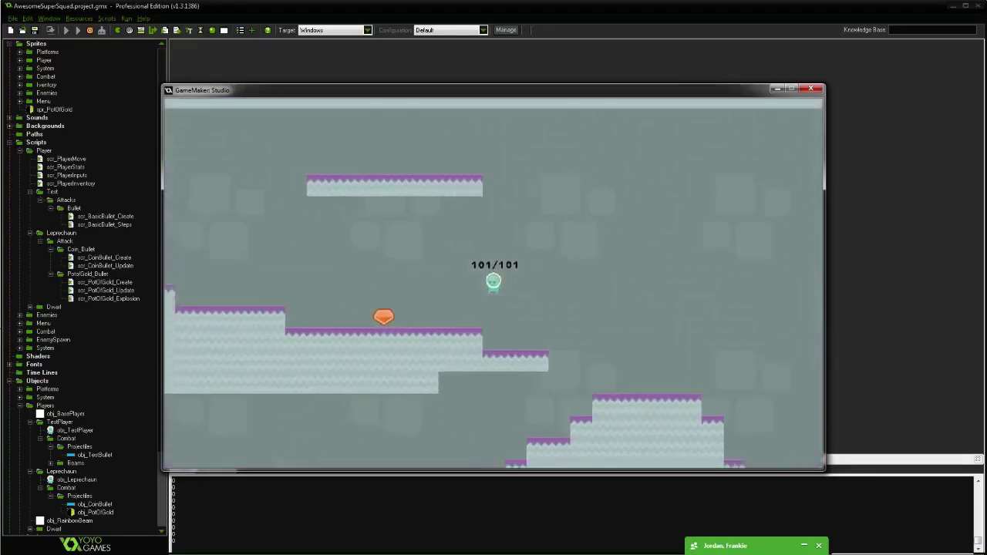
Pick up the Movement Boost gem with the t key and jump away.
key(Left)
key(Right)
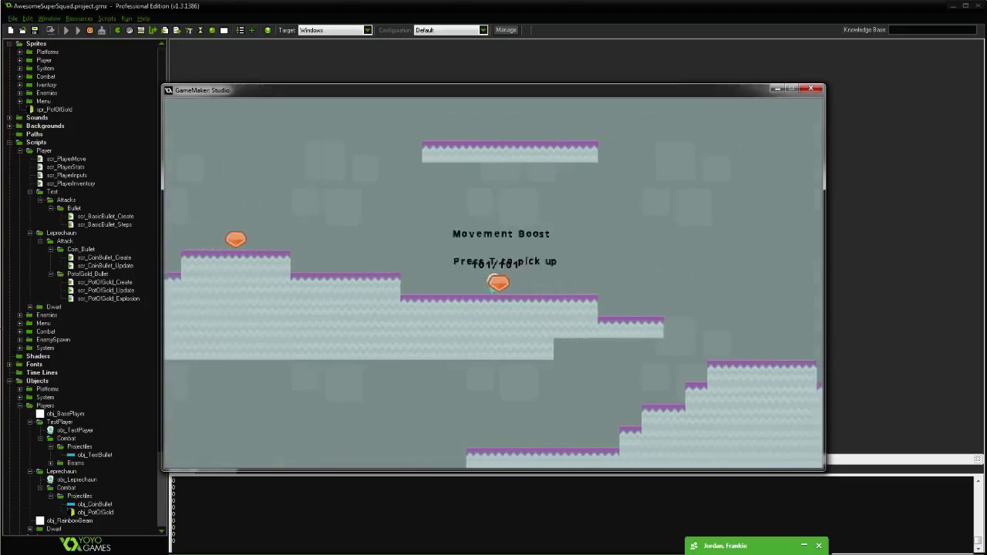
key(Left)
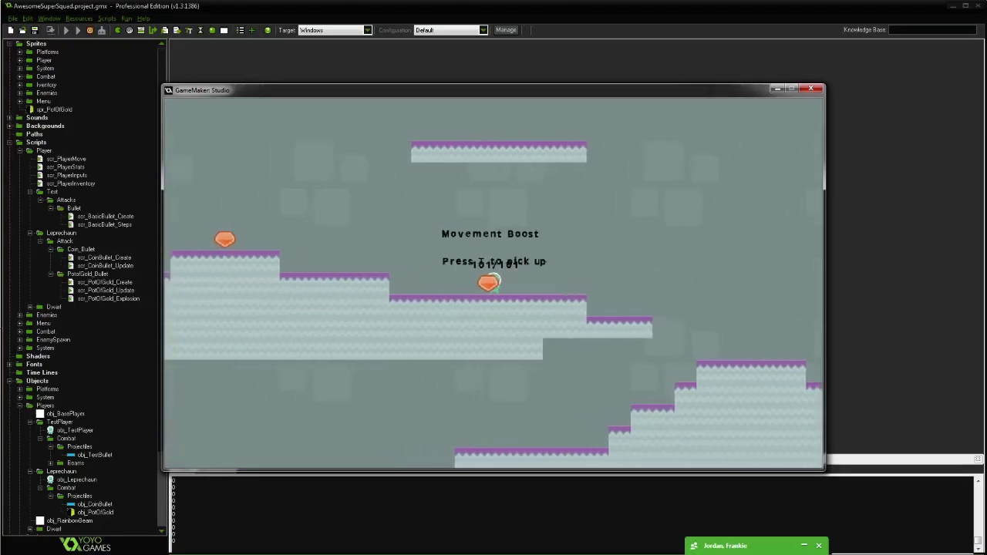
key(t)
key(Left)
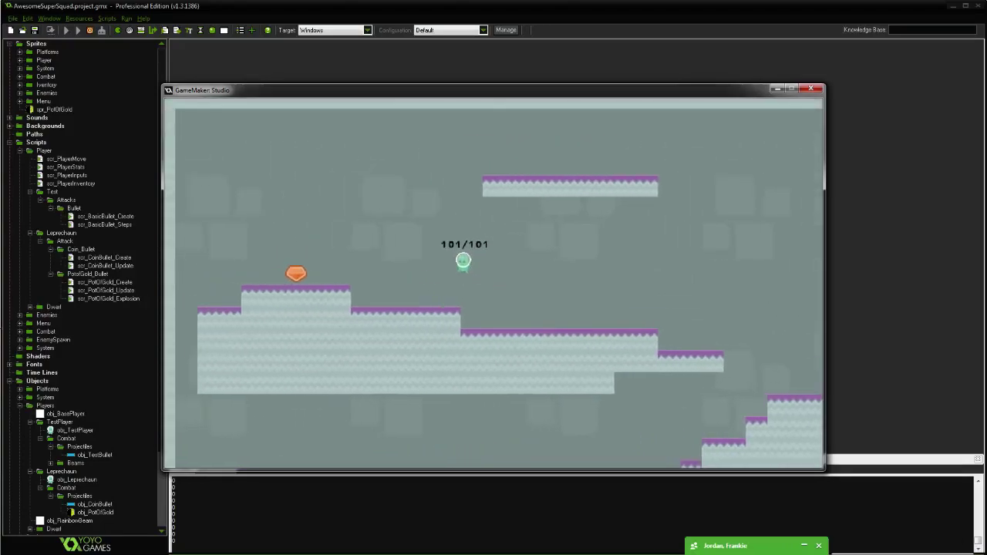
key(Up)
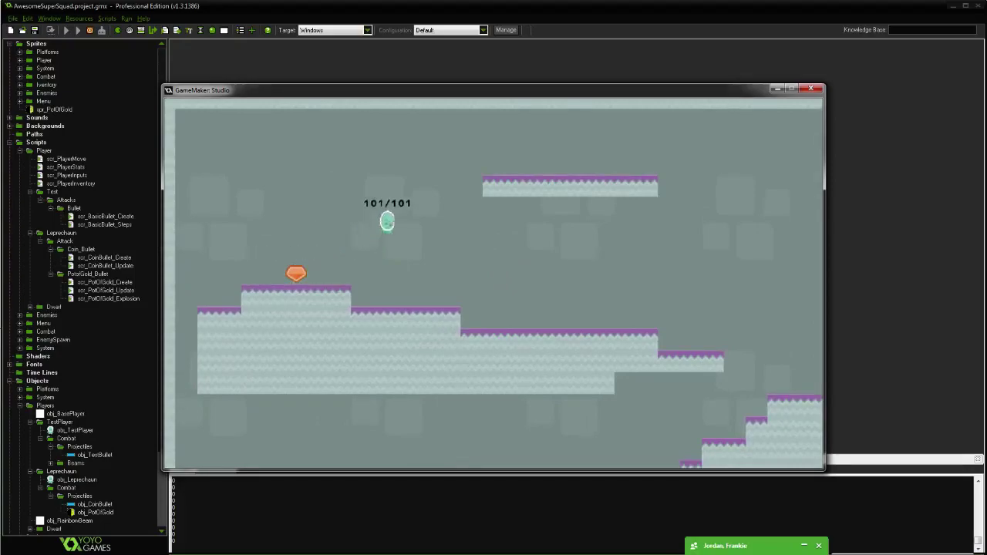
Run right along the long ground platform toward the boss.
key(Right)
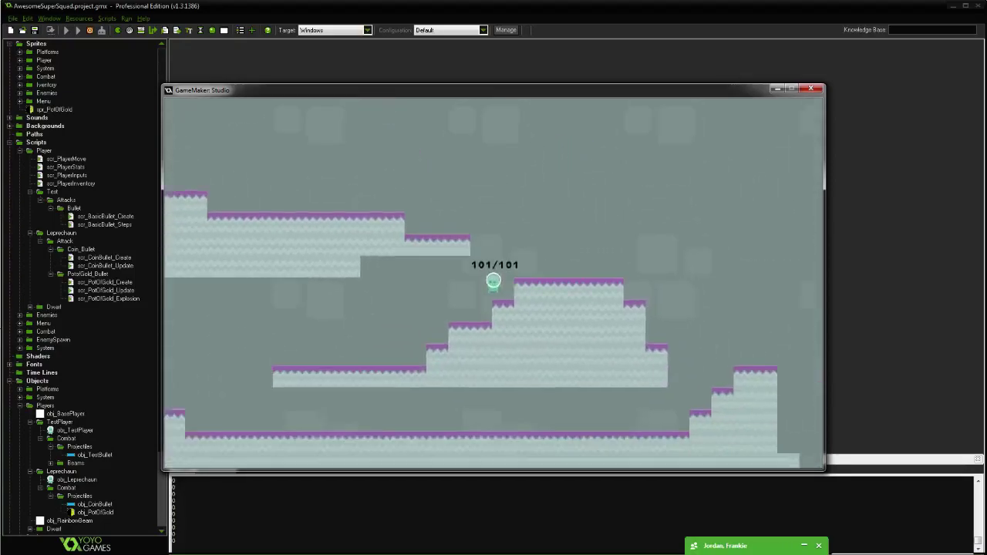
key(Right)
key(Up)
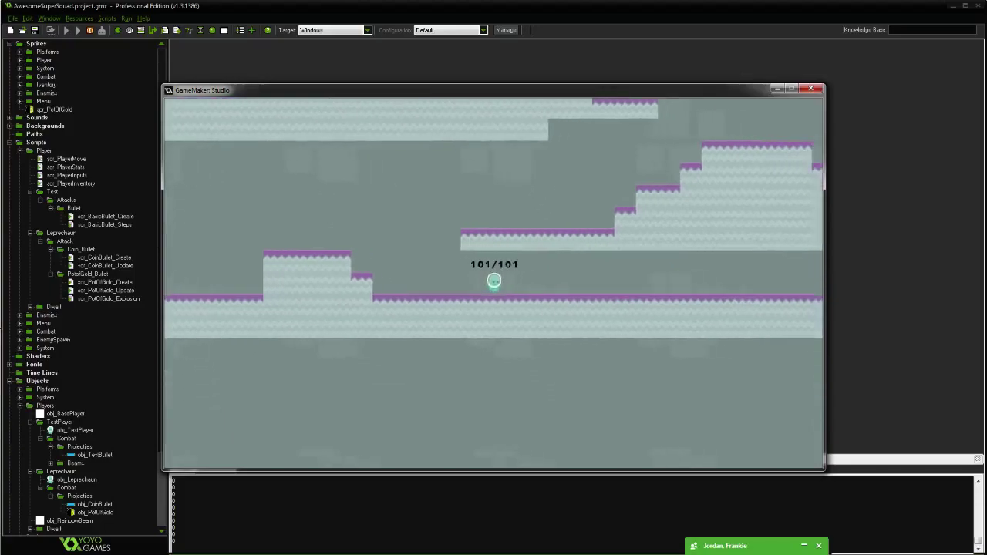
key(Right)
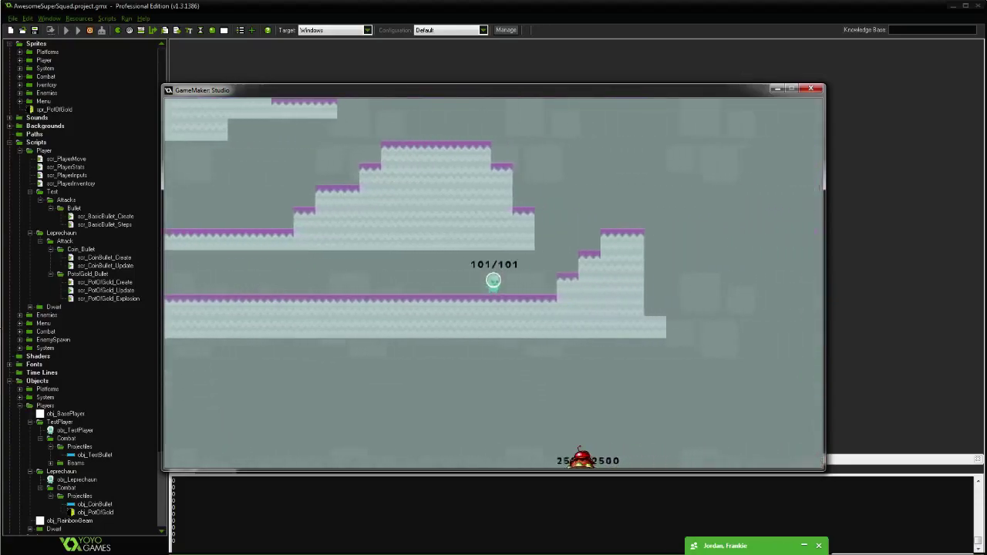
key(Right)
key(Left)
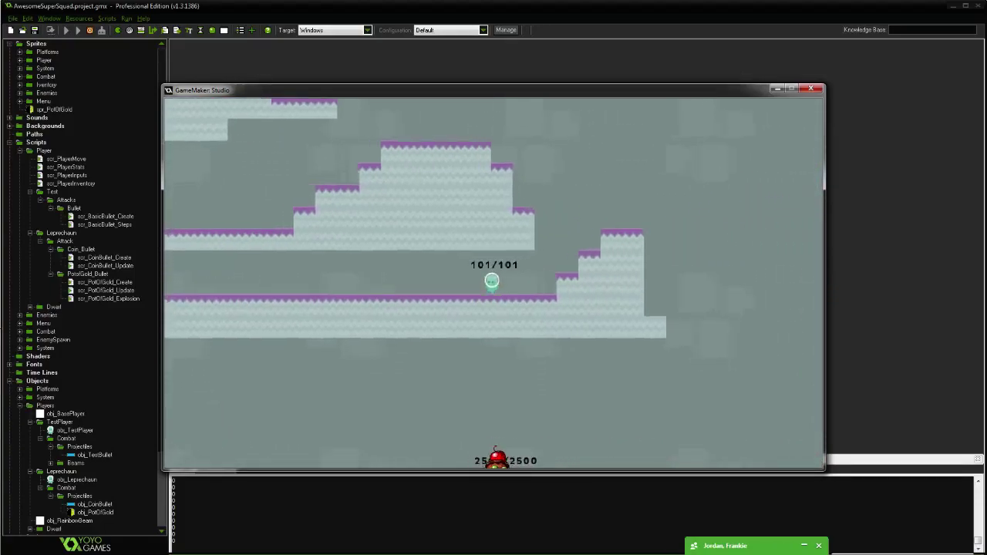
key(Right)
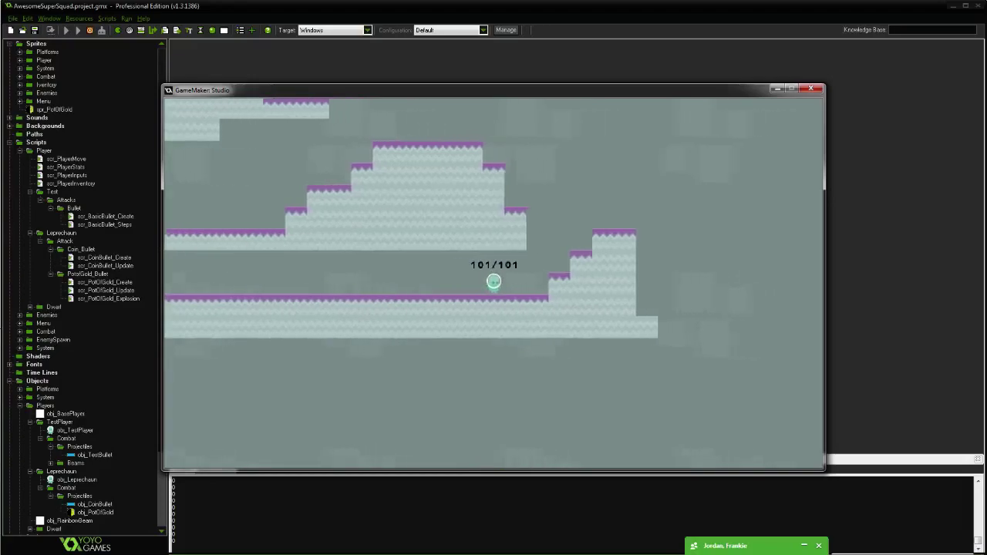
Jump forward onto the higher platform near the cake boss.
key(Up)
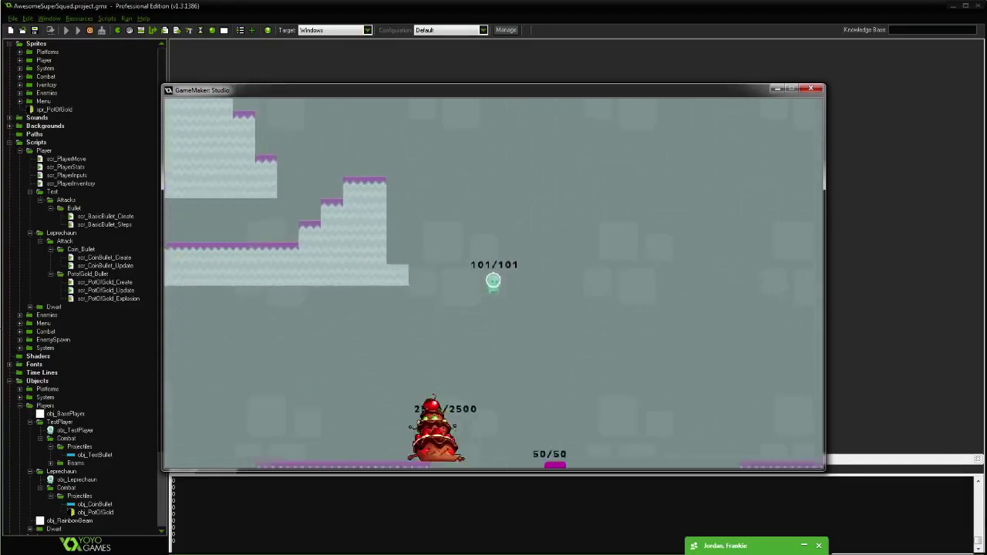
key(Up)
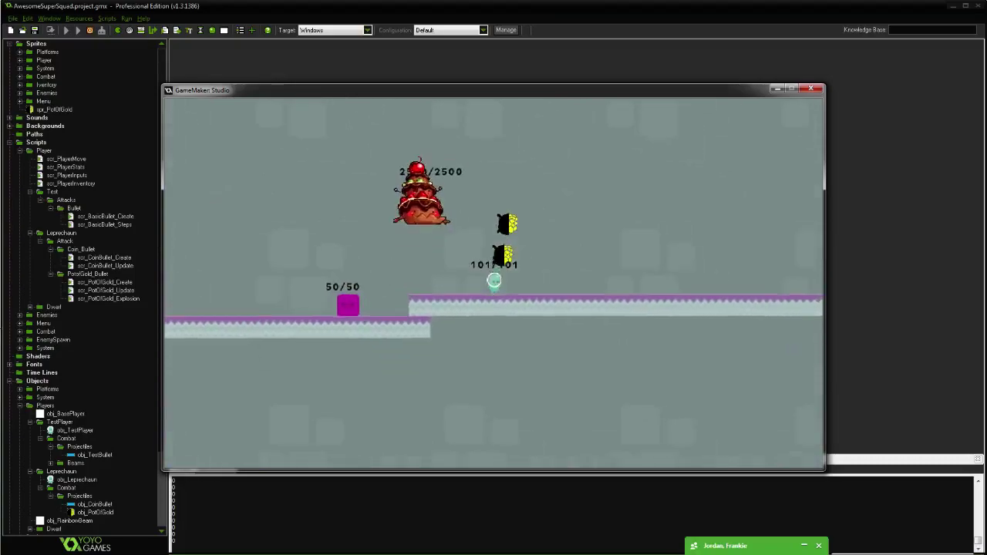